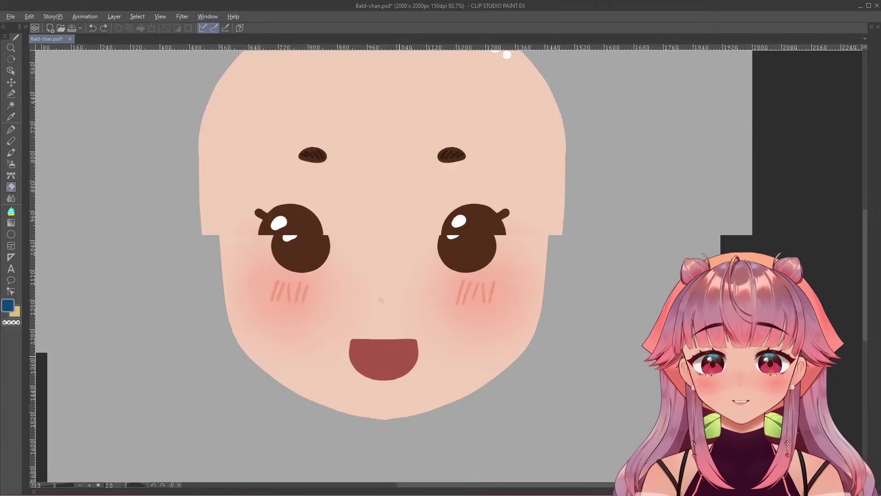
scroll(386, 229, up, 3)
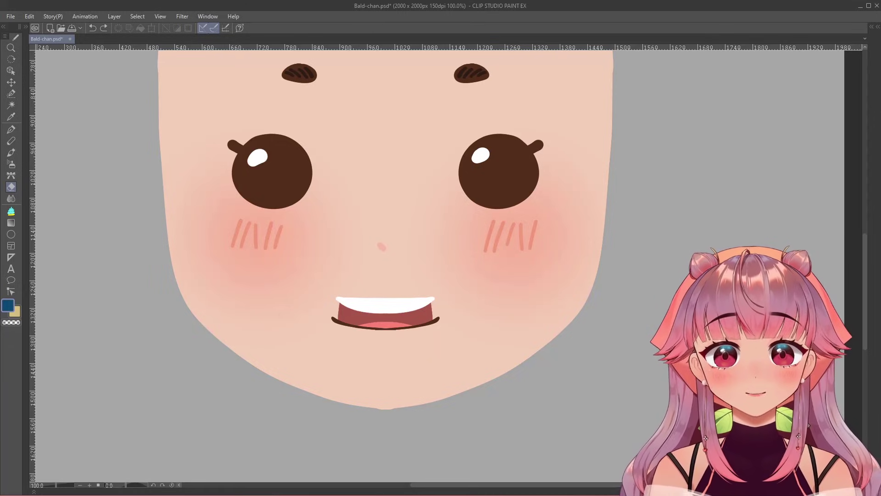
key(ctrl+a)
key(Delete)
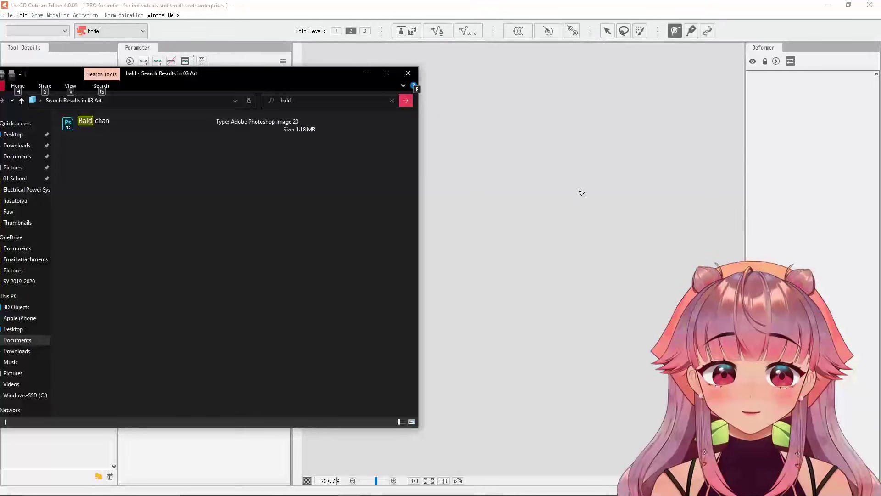
Step: Import the Bald-chan Photoshop file from the file search results into Live2D Cubism Editor as a model
drag(137, 130, 478, 176)
drag(245, 130, 319, 126)
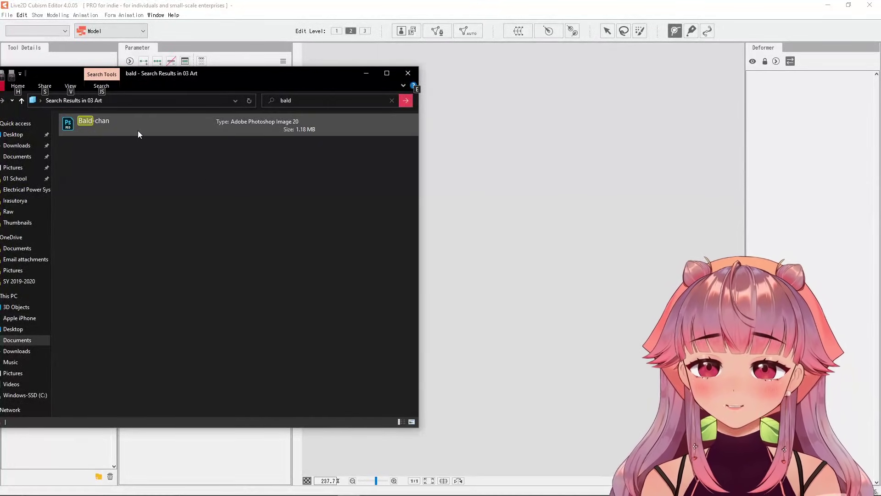
drag(444, 234, 482, 293)
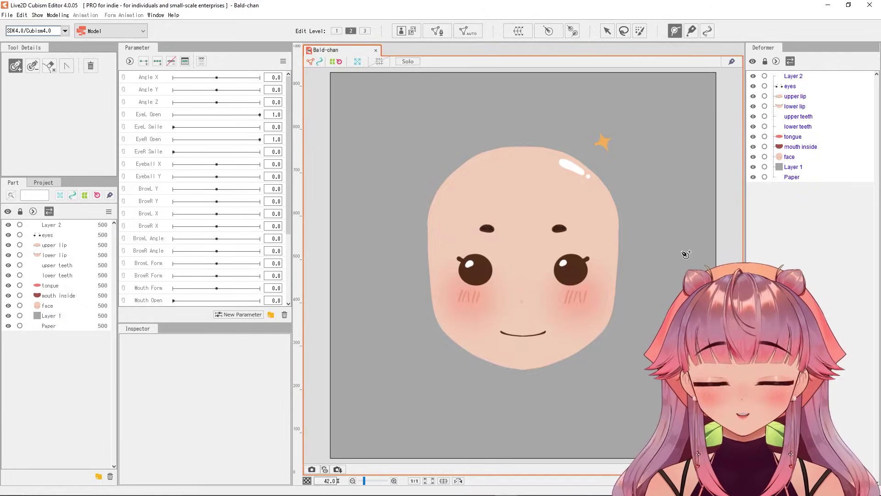
Step: Generate automatic meshes for the upper lip and lower lip with the Deformation (Heavy) preset
click(795, 96)
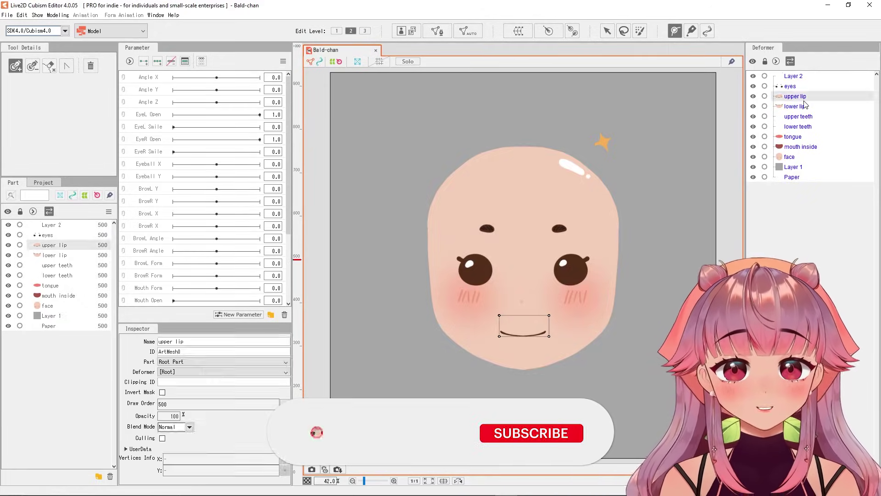
ctrl+click(797, 107)
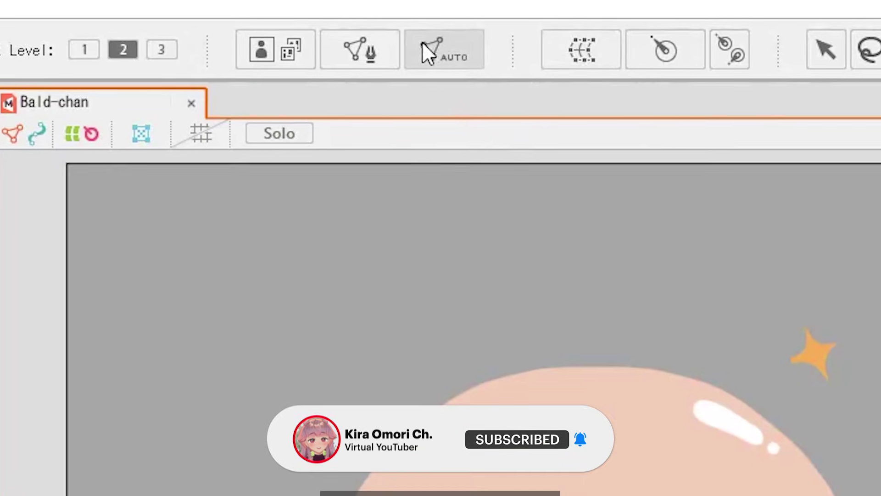
click(468, 31)
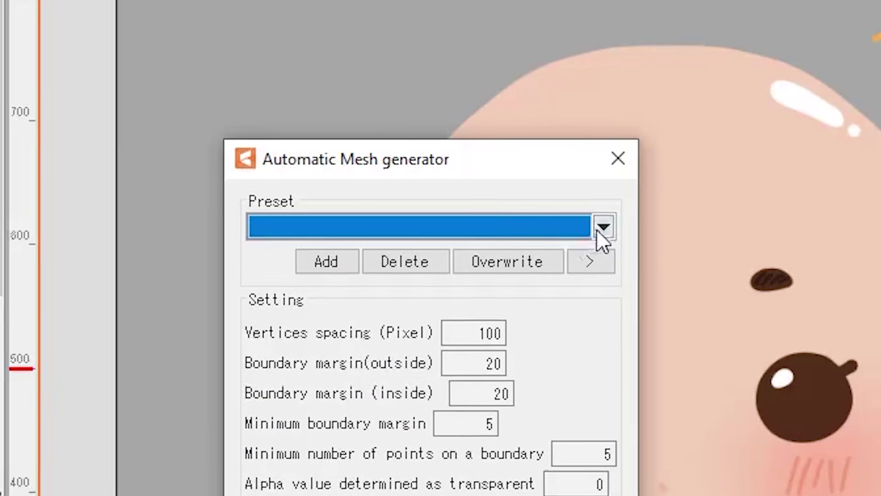
click(597, 230)
click(364, 294)
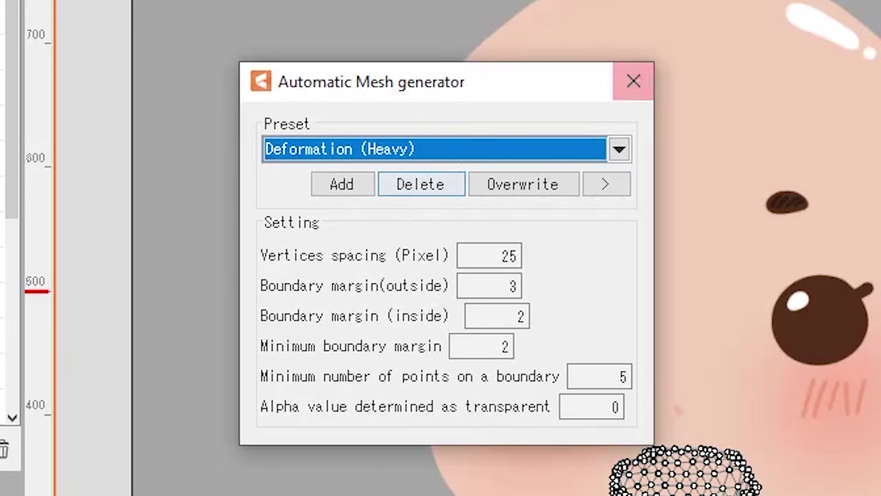
click(634, 82)
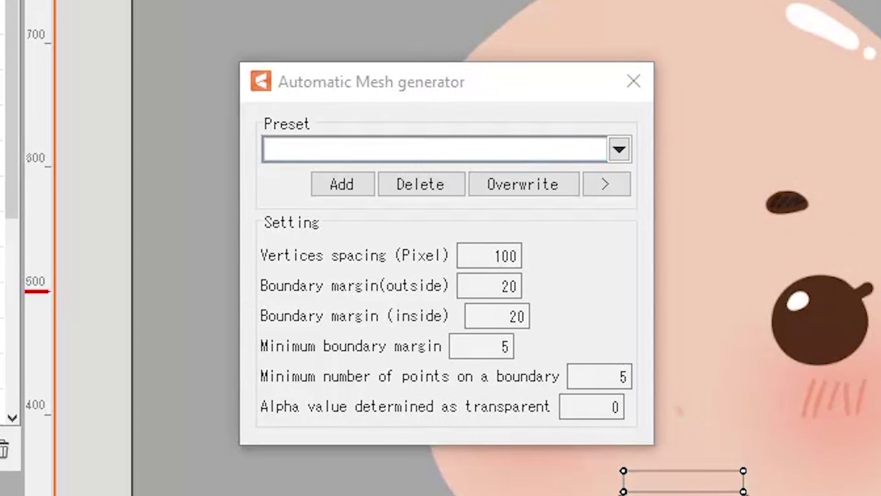
Step: Generate automatic meshes for the upper teeth, lower teeth, tongue and mouth inside with the Standard preset
click(618, 151)
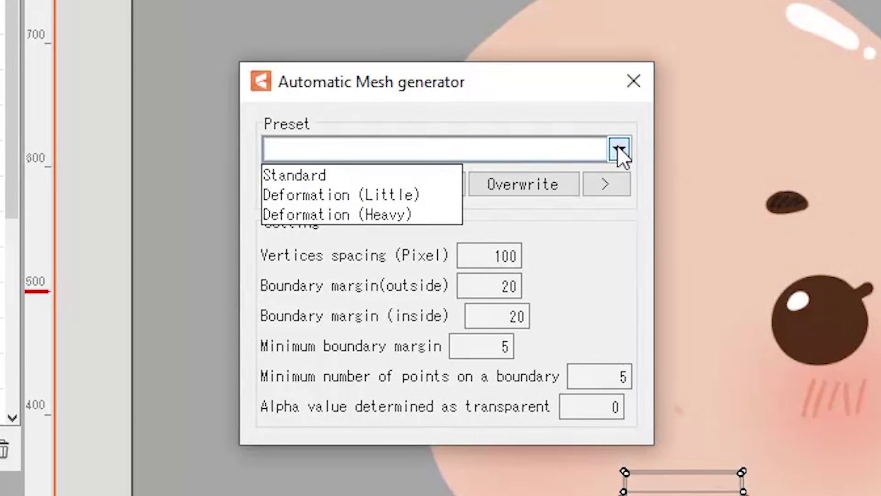
click(386, 174)
click(633, 81)
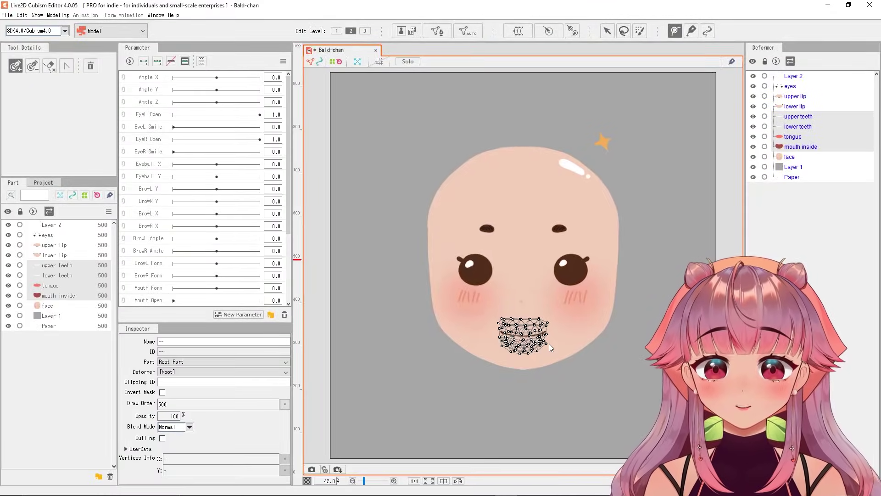
Step: Draw a five-point deform path along the upper lip's dark line, from one mouth corner to the other
scroll(585, 332, up, 5)
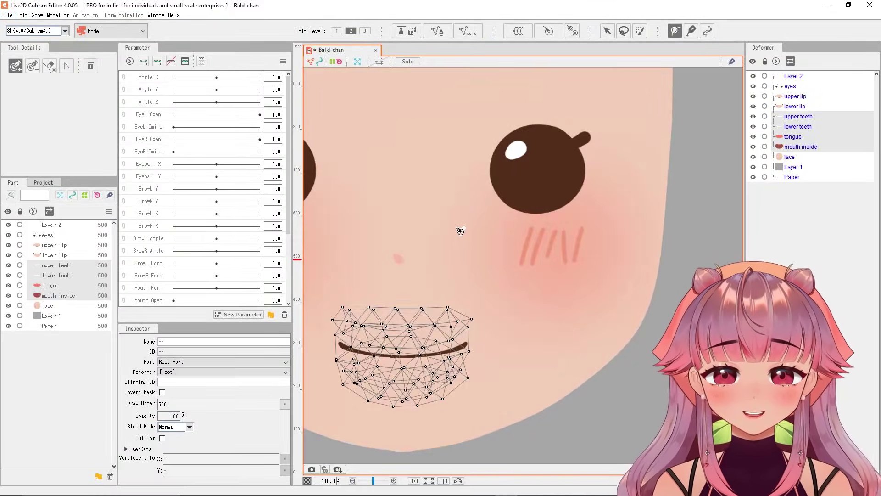
drag(460, 230, 578, 285)
click(801, 157)
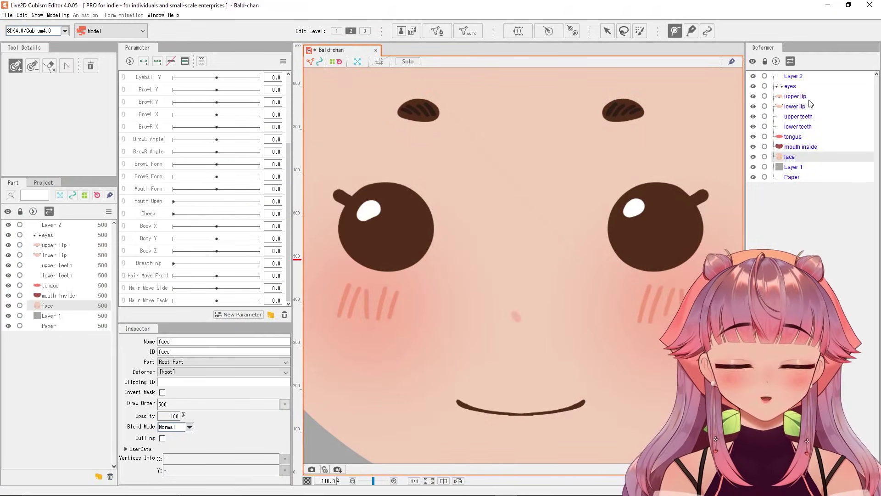
click(809, 98)
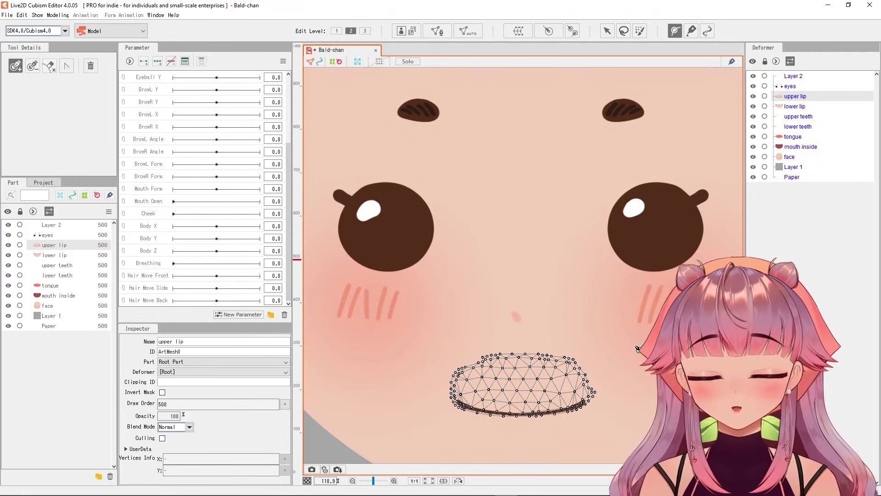
scroll(553, 377, up, 4)
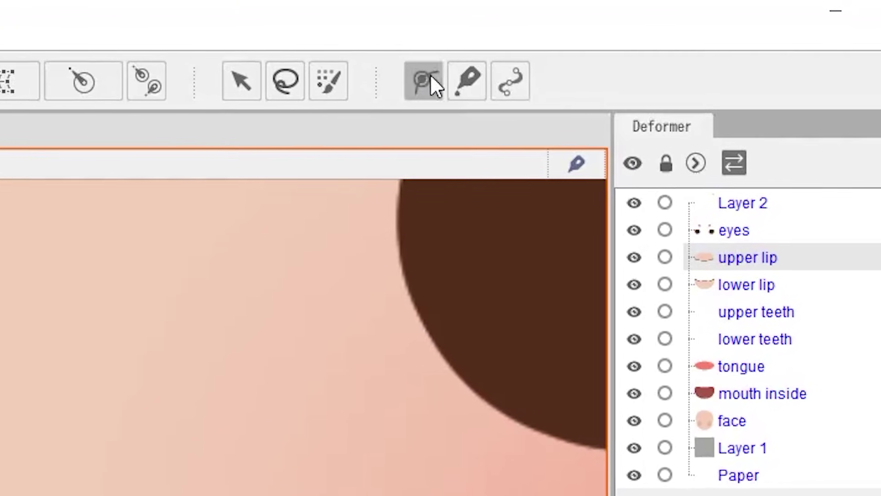
click(424, 78)
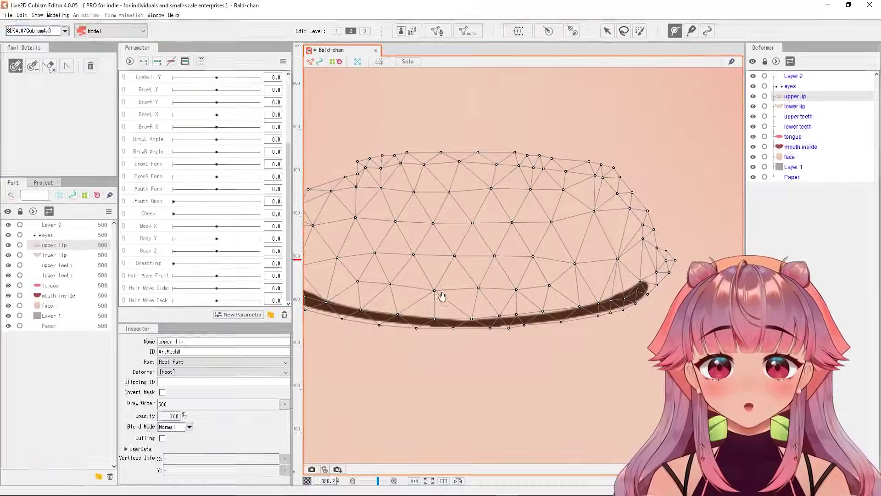
scroll(271, 478, up, 2)
click(331, 287)
click(380, 309)
click(497, 325)
drag(503, 324, 503, 323)
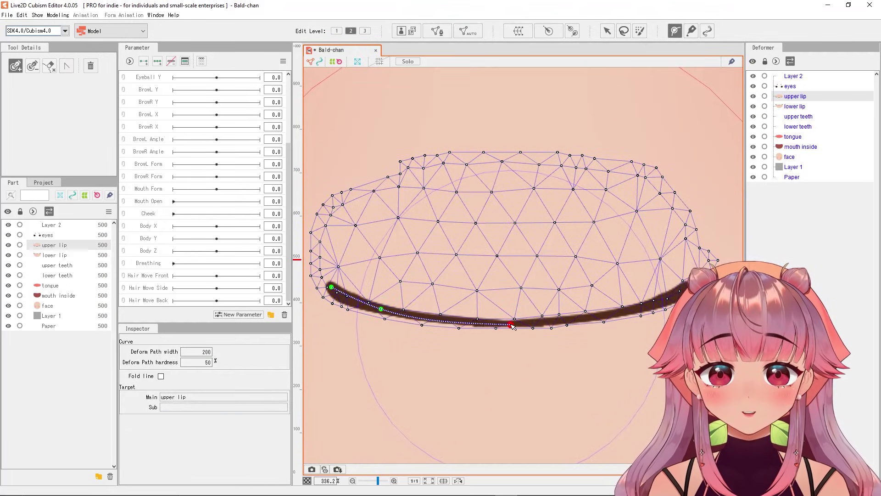
click(637, 311)
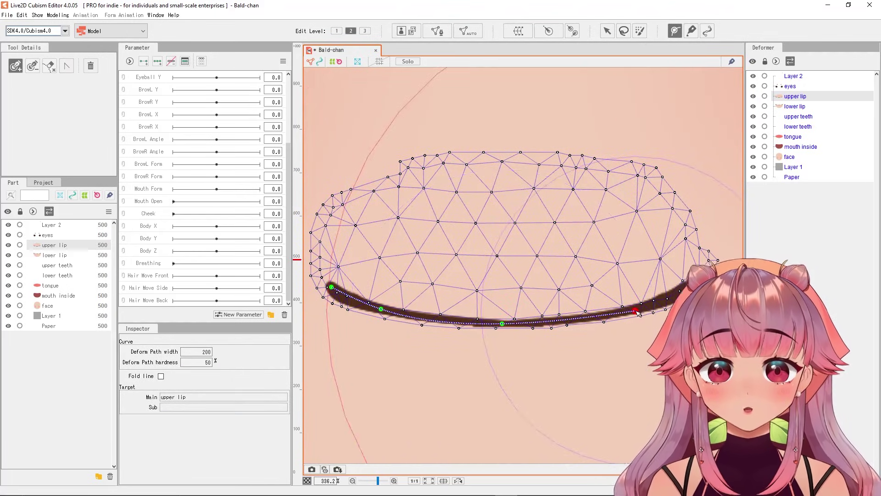
click(683, 287)
click(347, 299)
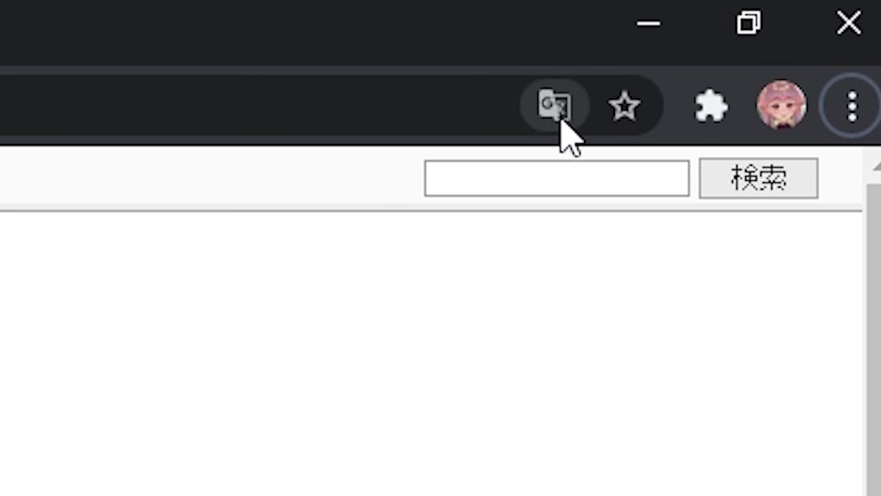
Step: Translate the Live2D mouth specifications wiki page in the browser and open its mouth shape chart
click(809, 25)
click(326, 198)
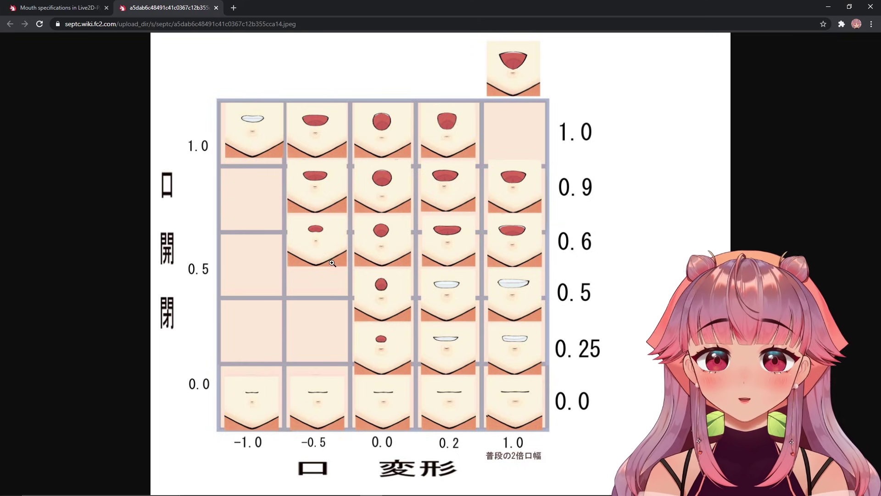
Step: Switch back to Live2D Cubism Editor and add three Mouth Form keys to the upper and lower lips together
key(alt+Tab)
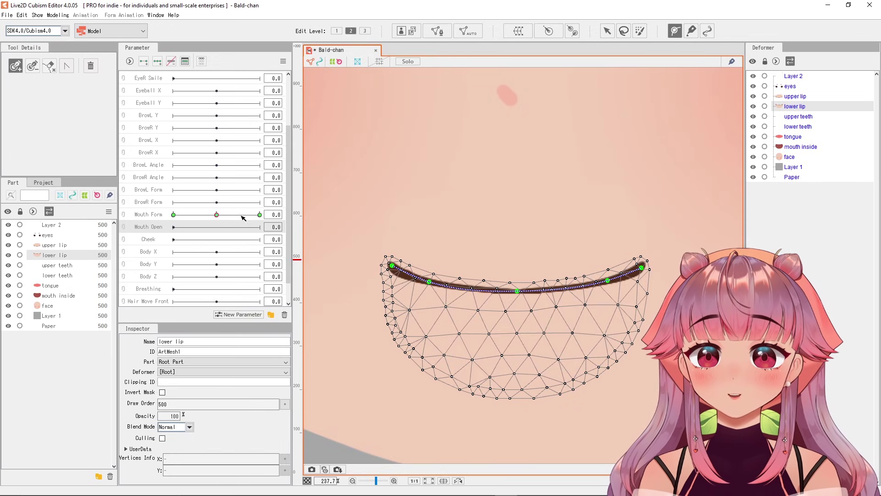
click(261, 214)
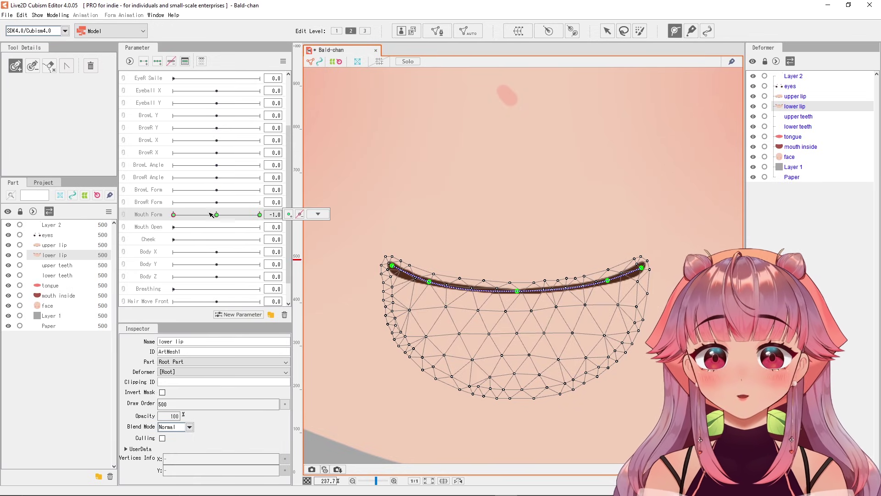
shift+click(512, 271)
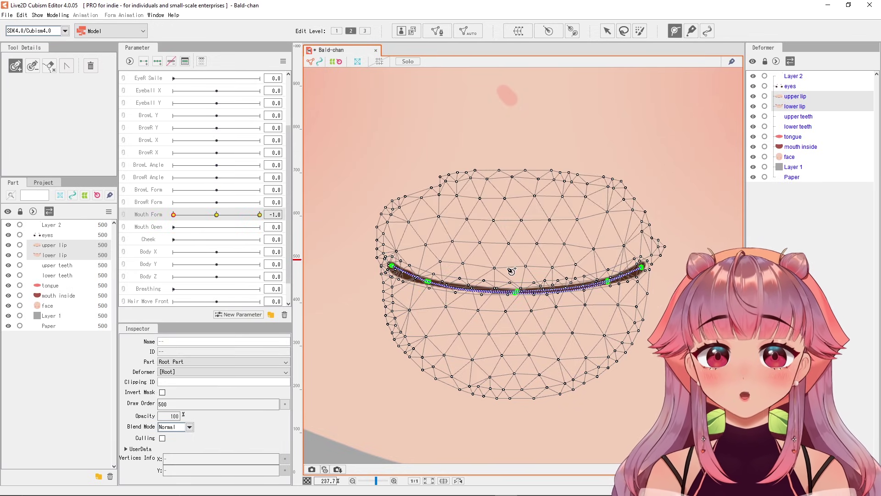
click(158, 61)
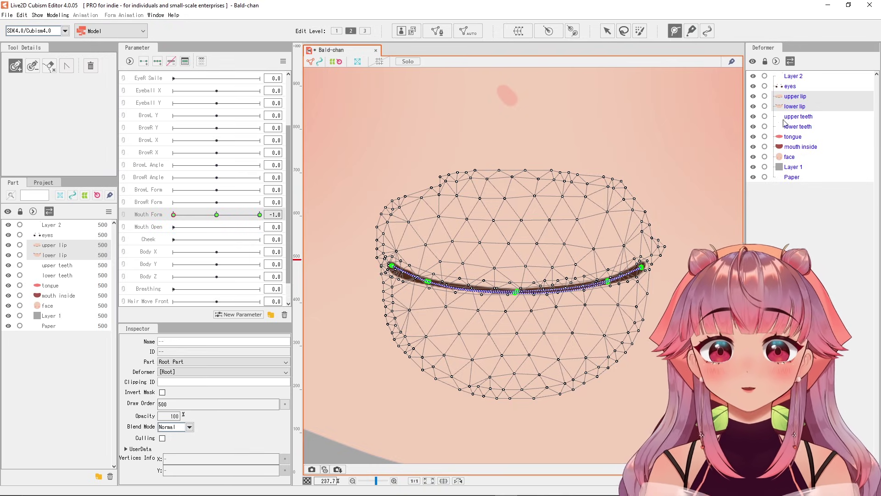
Step: At Mouth Form -1.0, bend the upper and lower lips' deform paths into a matching closed mouth with downturned corners
click(794, 106)
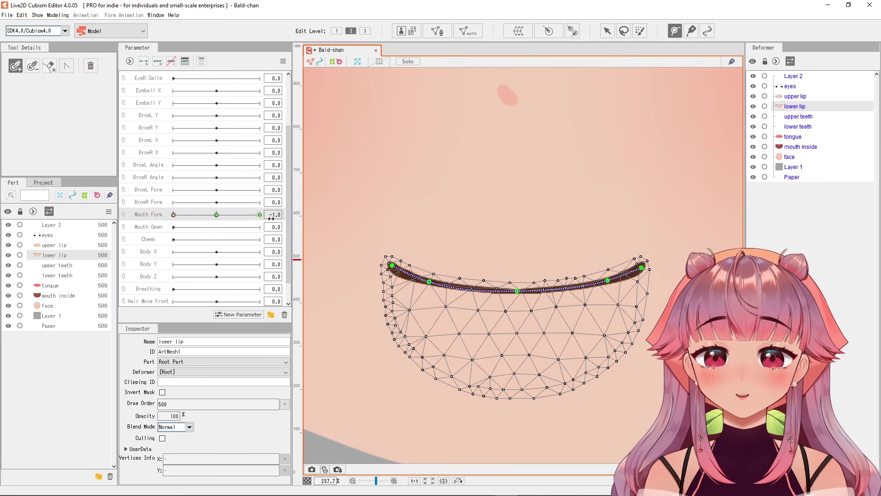
click(173, 215)
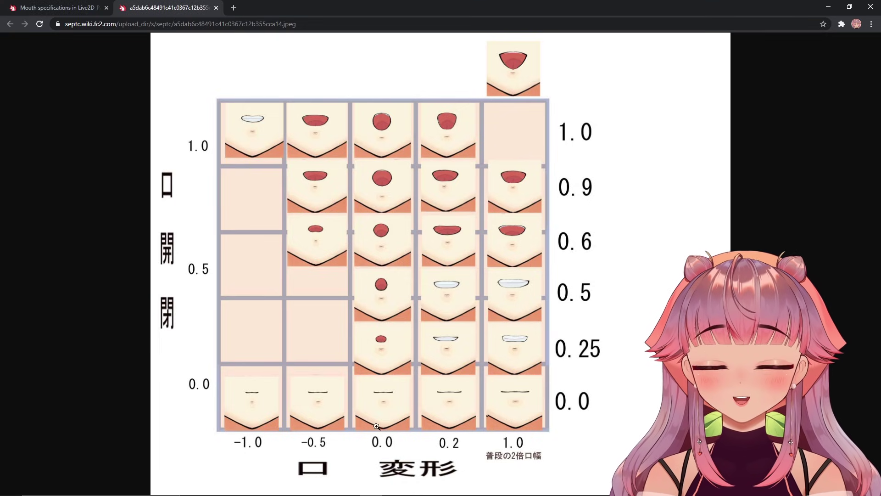
key(alt+Tab)
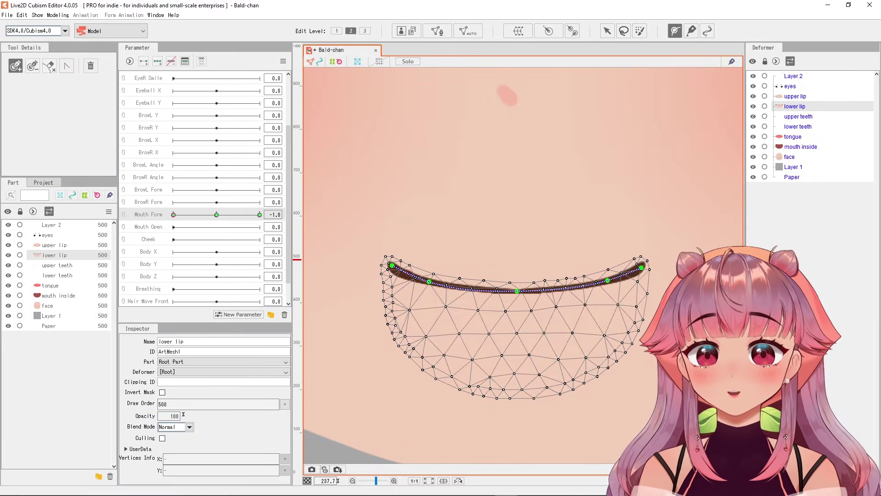
click(517, 290)
scroll(517, 291, up, 2)
key(v)
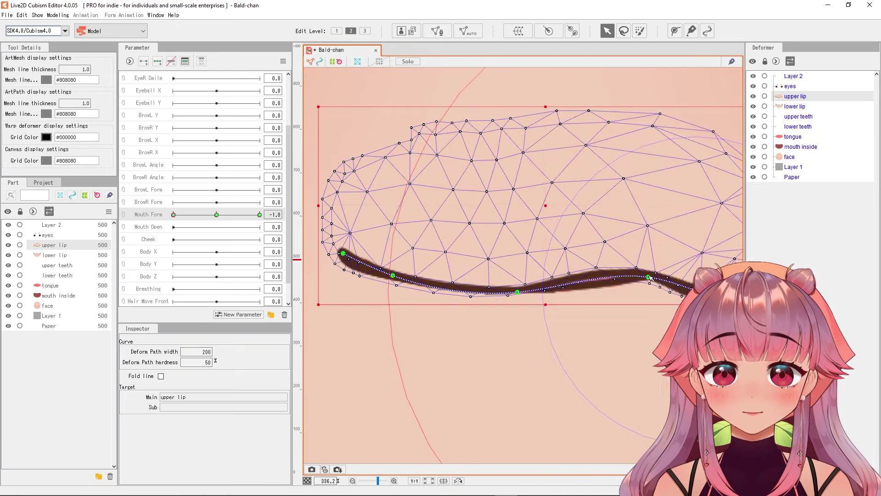
click(397, 278)
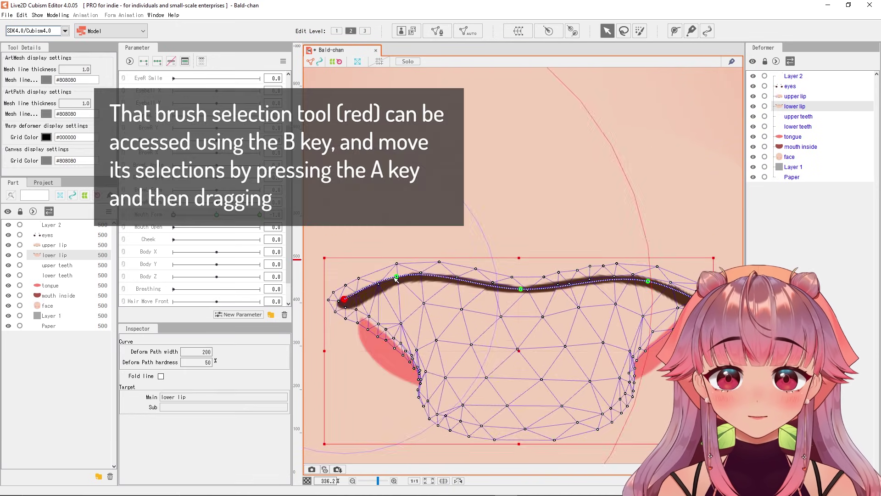
key(b)
click(517, 291)
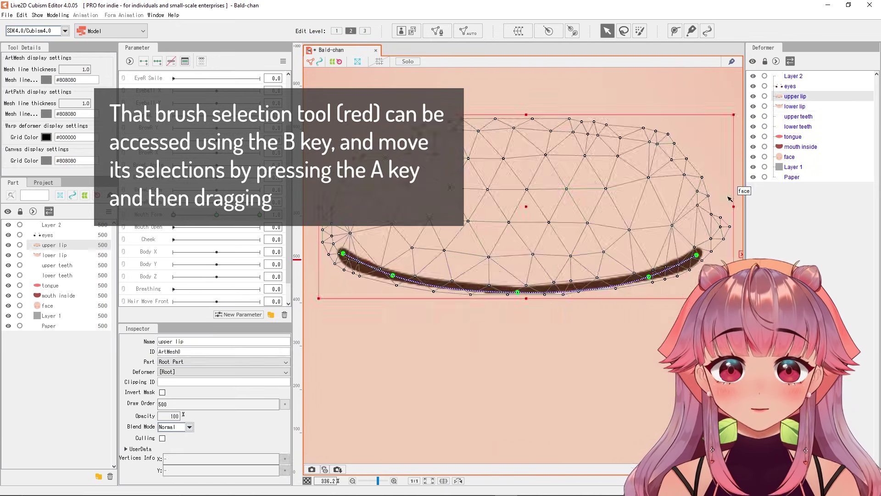
click(798, 106)
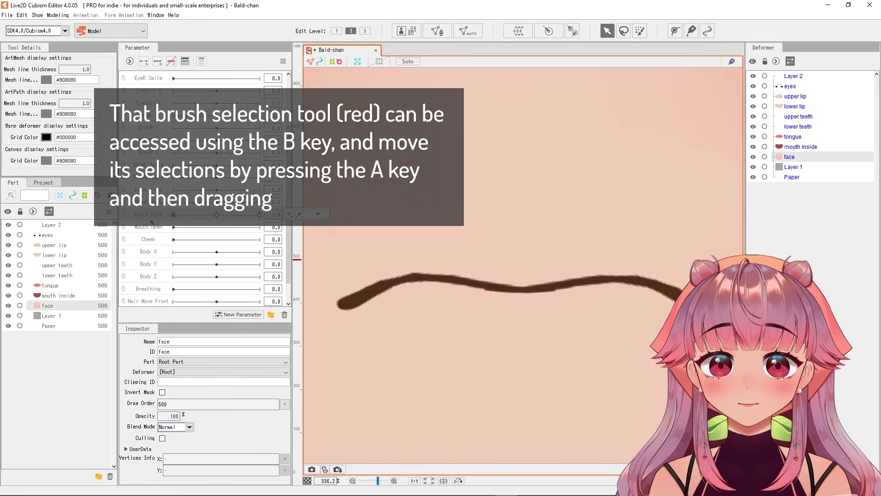
Step: Add Mouth Form keys at -0.5 and 0.2 to the upper lip
click(796, 96)
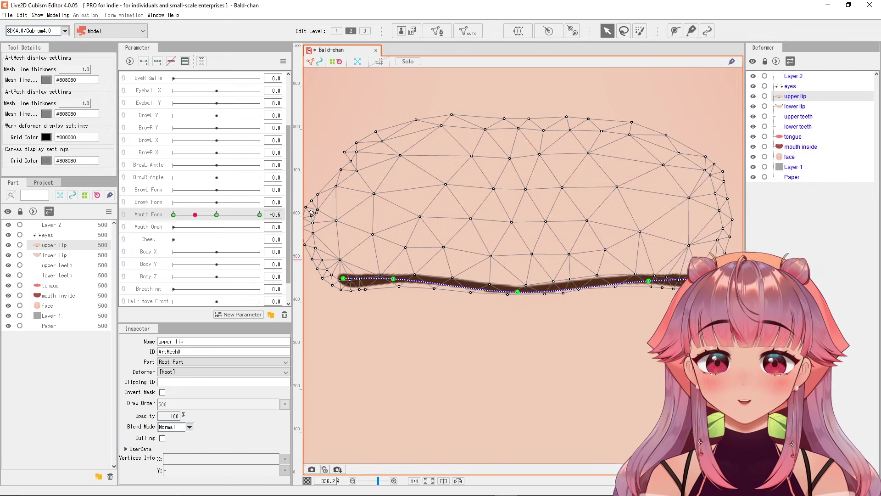
click(274, 214)
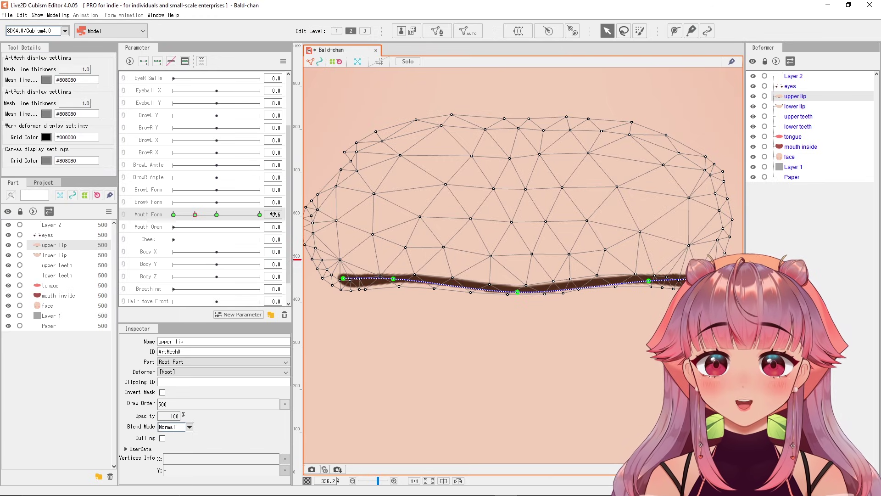
click(224, 214)
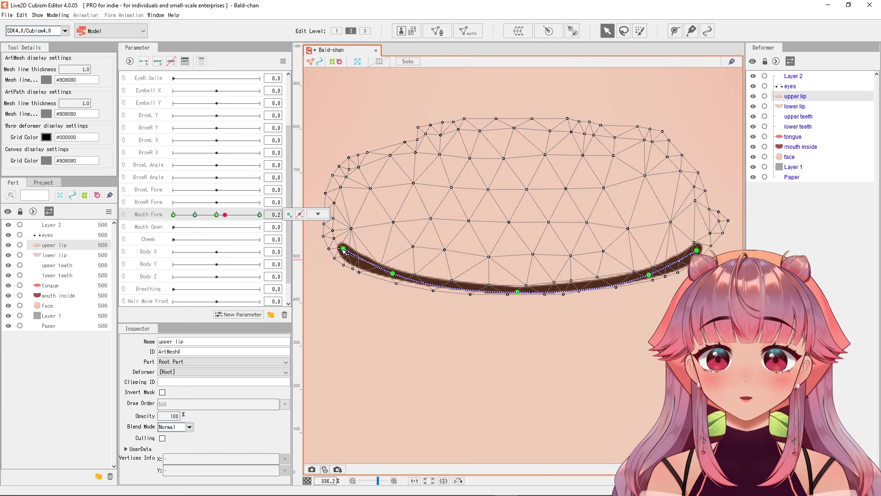
click(289, 214)
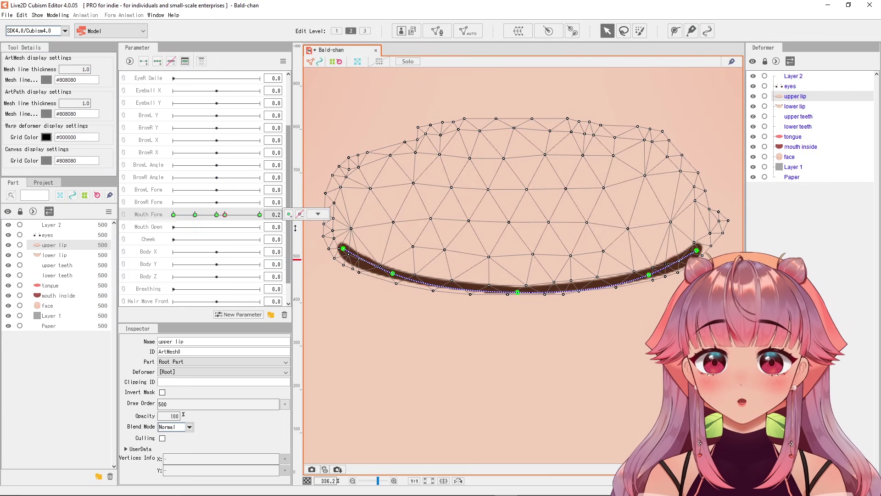
Step: Add Mouth Form keys at -0.5 and 0.2 to the lower lip, and return Mouth Form to -1.0
click(794, 107)
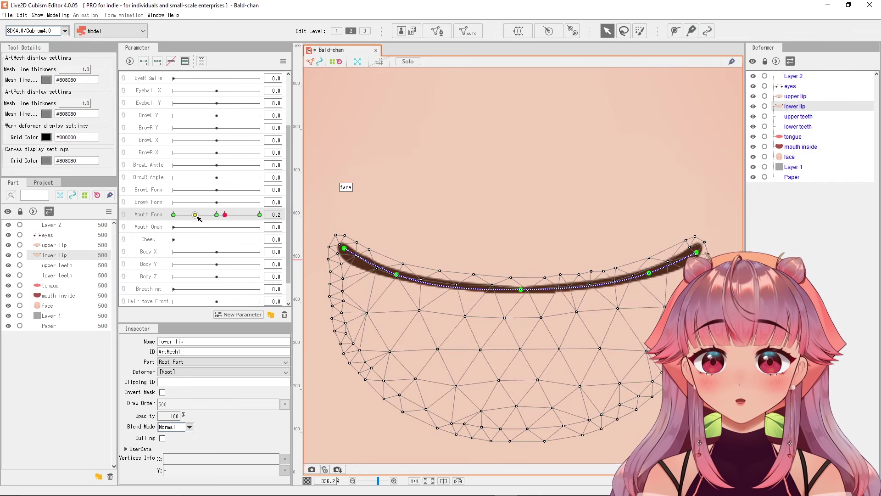
drag(199, 219, 173, 214)
Step: At Mouth Form -1.0, brush-select the upper-right edge of the upper lip mesh and move it inward and down
scroll(586, 239, down, 3)
click(665, 212)
drag(648, 216, 607, 228)
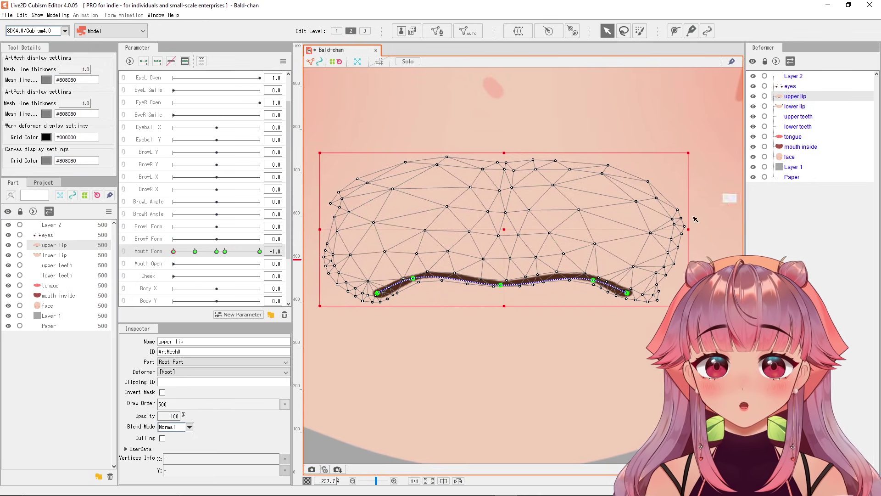
click(216, 252)
click(173, 252)
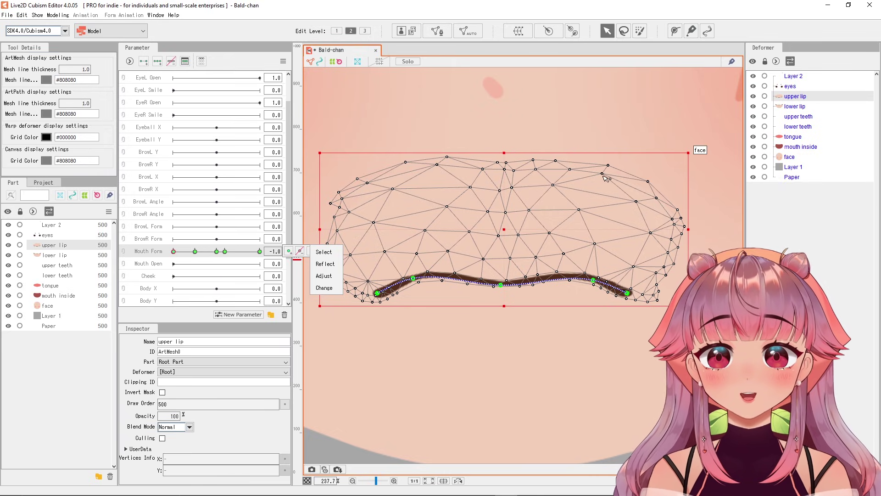
key(w)
mouse_move(605, 178)
mouse_down()
mouse_move(572, 147)
mouse_move(728, 187)
mouse_up()
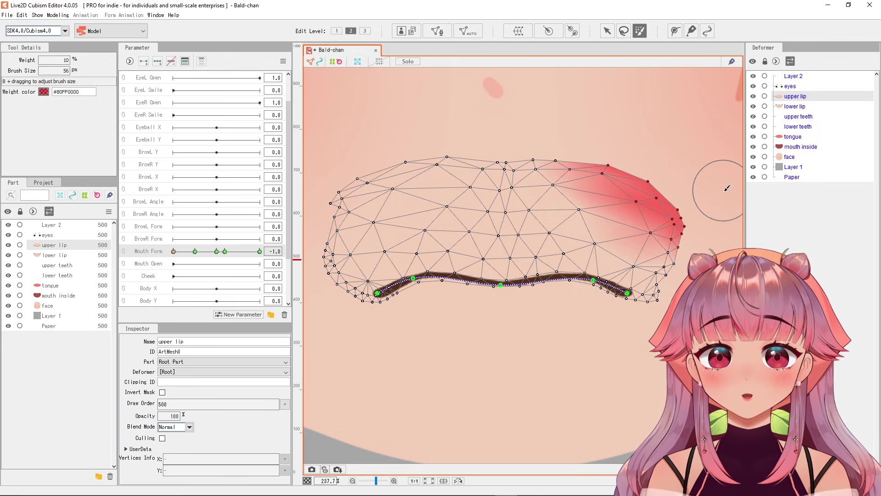
key(v)
drag(620, 213, 604, 224)
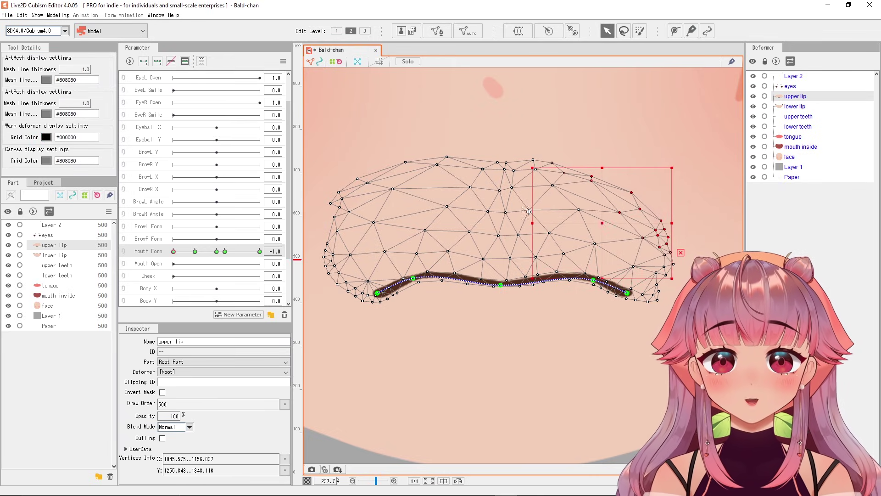
Step: Brush-select the upper-left edge of the upper lip mesh and move it inward and down to match the other side
key(w)
mouse_move(344, 183)
mouse_down()
mouse_move(350, 173)
mouse_move(349, 192)
mouse_move(397, 184)
mouse_up()
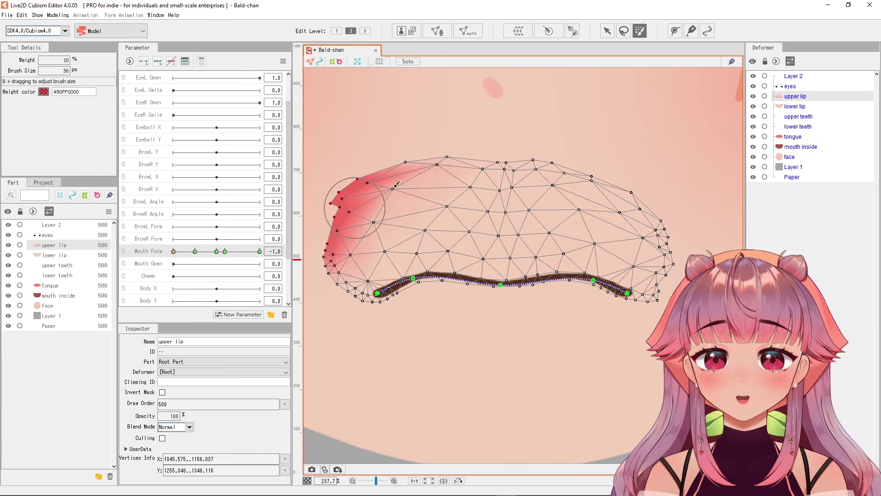
key(v)
drag(400, 213, 413, 227)
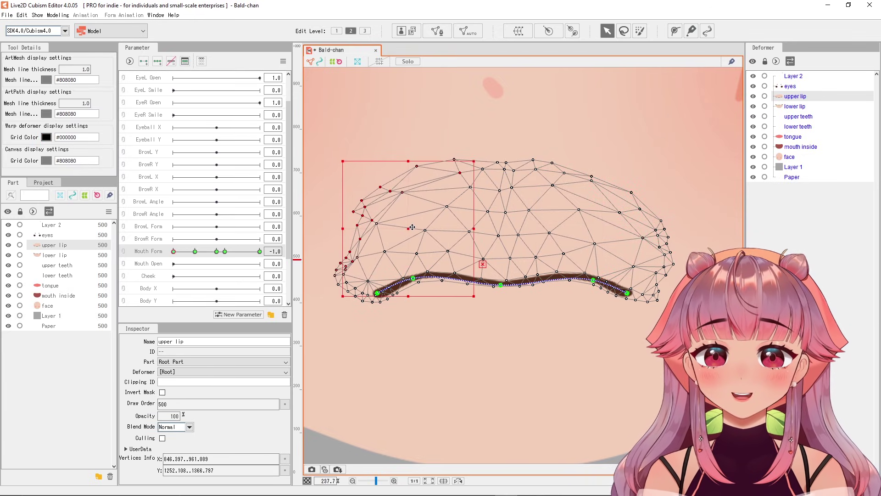
scroll(643, 209, up, 2)
scroll(724, 148, down, 2)
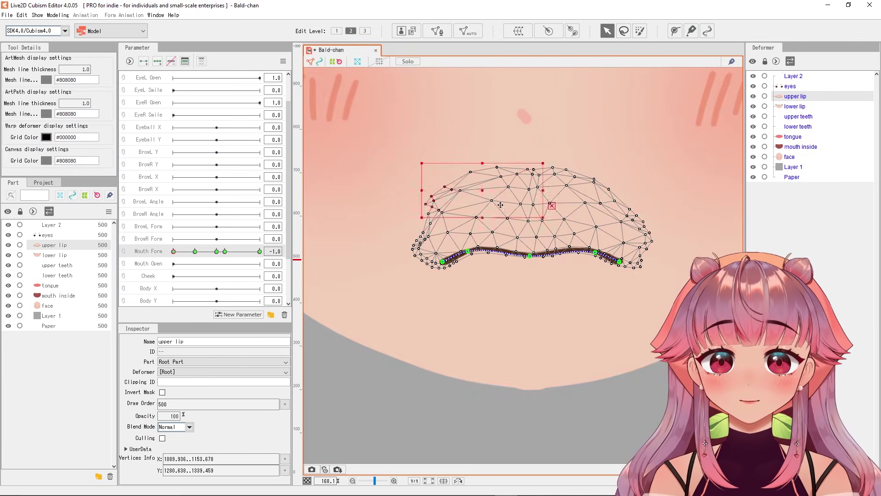
Step: Hide the upper and lower lips to expose the teeth, tongue and mouth inside, and inspect the tongue's mesh
click(794, 106)
click(798, 116)
click(753, 96)
click(753, 106)
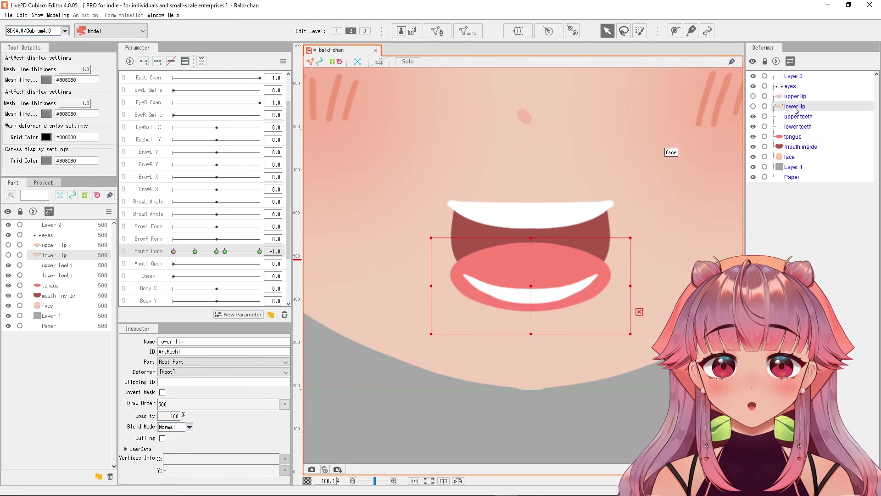
click(792, 137)
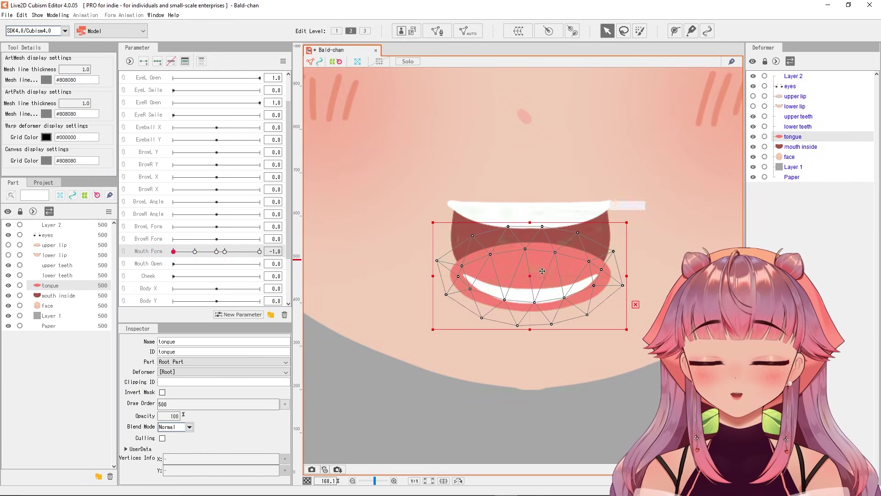
click(797, 126)
Step: Clip the upper teeth, lower teeth and tongue to the mouth inside using Clipping ID ArtMesh4, and show both lips again
click(785, 146)
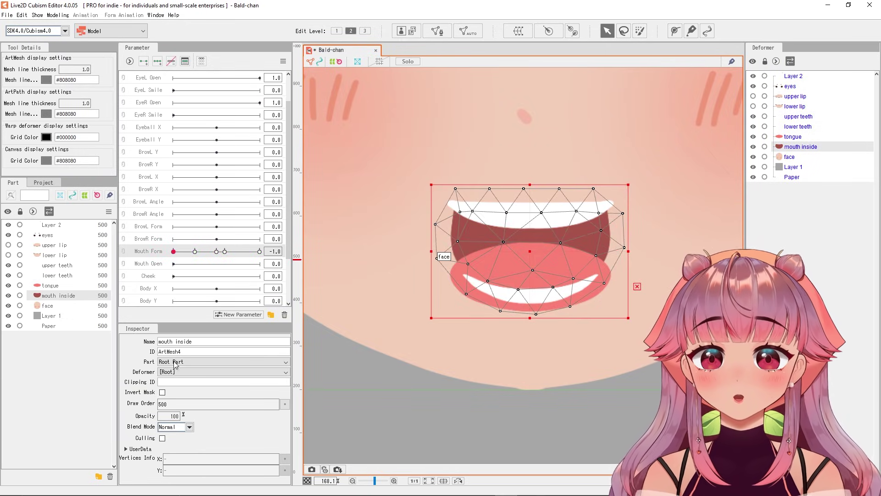
double_click(193, 351)
key(ctrl+c)
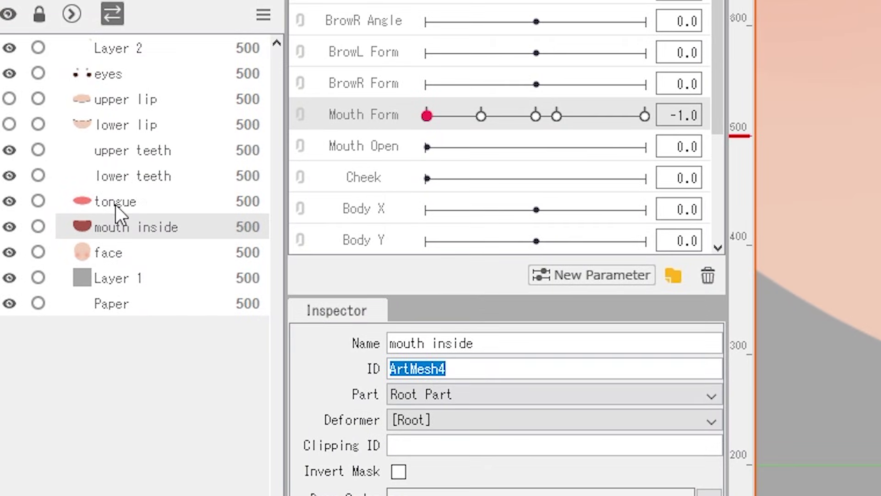
click(51, 286)
shift+click(51, 265)
click(456, 445)
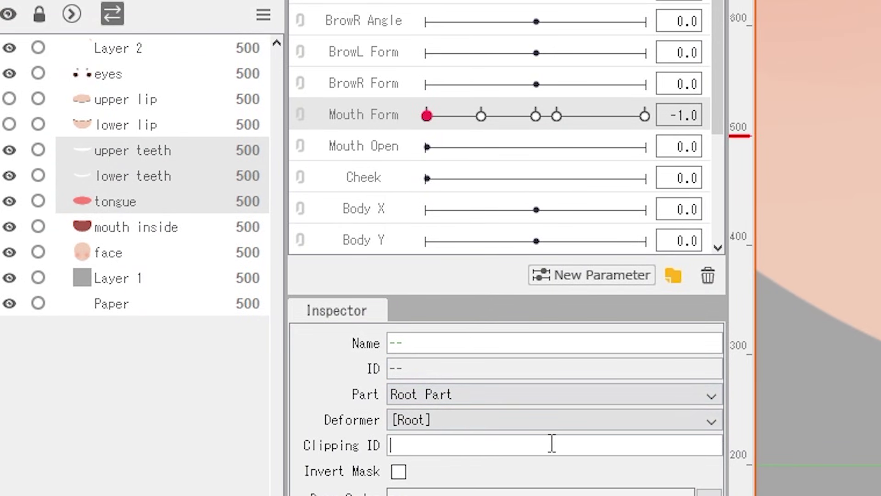
key(ctrl+v)
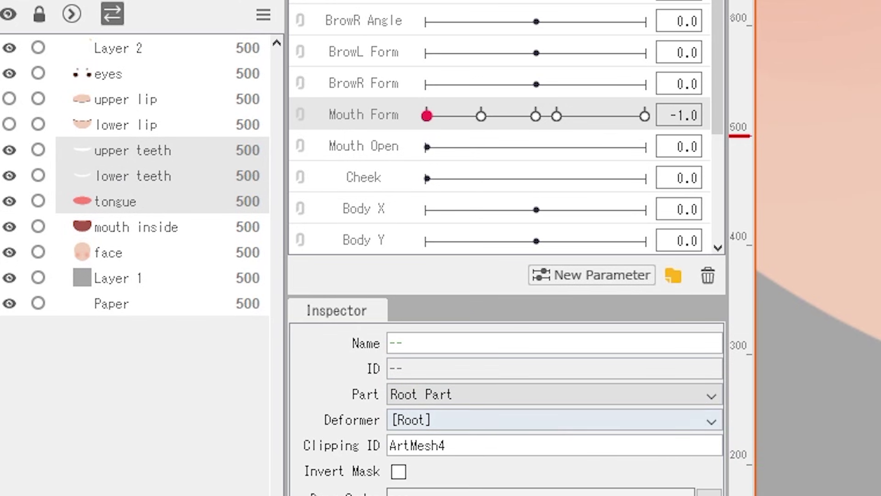
click(133, 176)
click(626, 234)
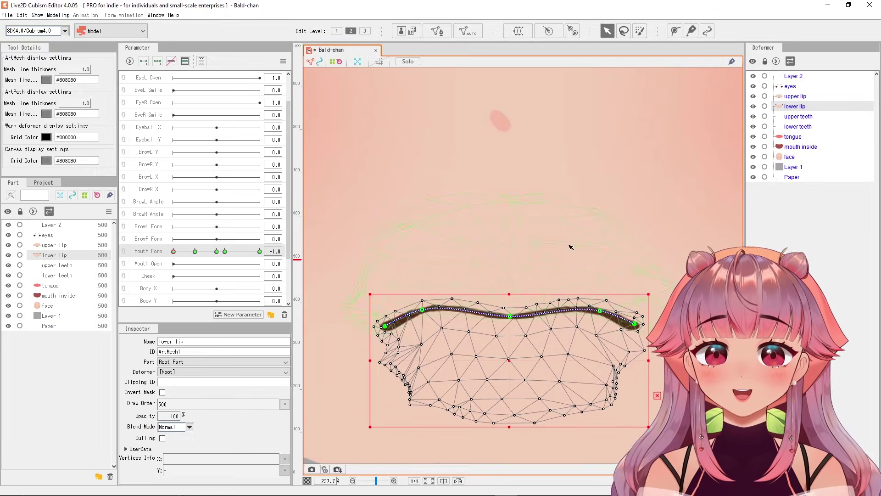
Step: Add Mouth Open keys at 0.0, 0.25, 0.5, 0.6, 0.9 and 1.0 to the lower lip
scroll(573, 245, down, 4)
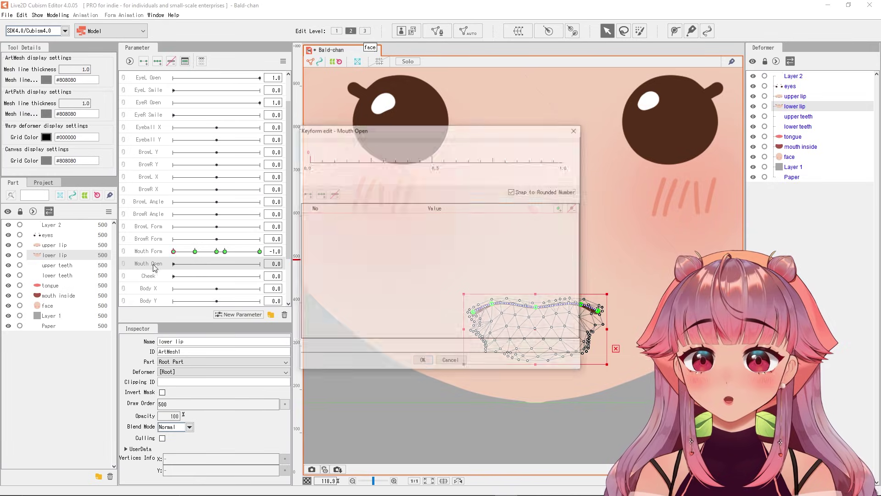
click(436, 161)
click(462, 161)
click(564, 161)
click(539, 161)
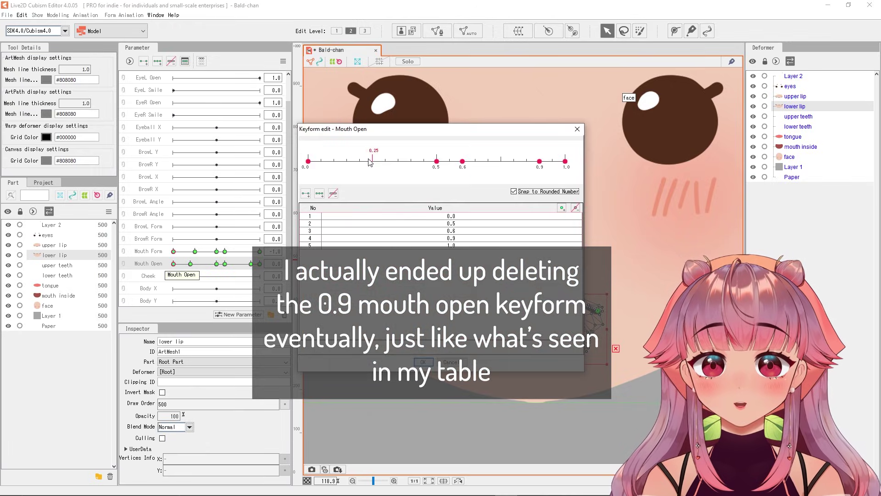
click(422, 362)
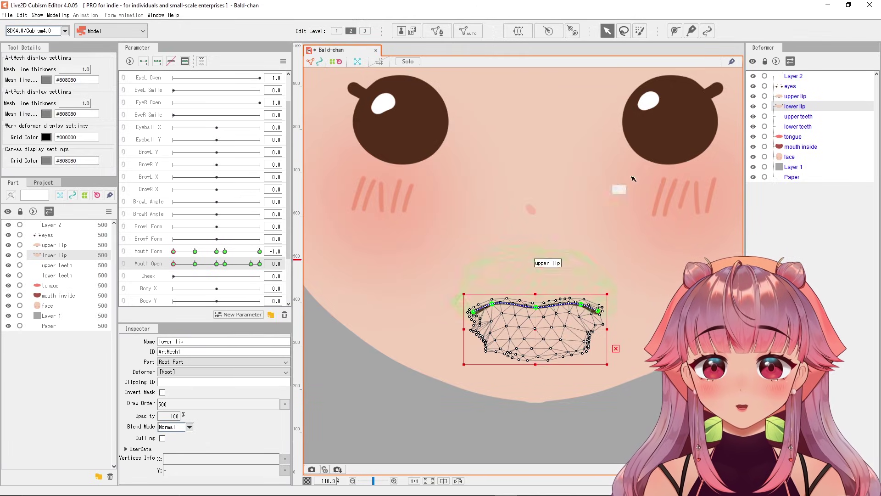
Step: Add the same Mouth Open keys, 0.0, 0.25, 0.5, 0.6, 0.9 and 1.0, to the upper lip
click(794, 96)
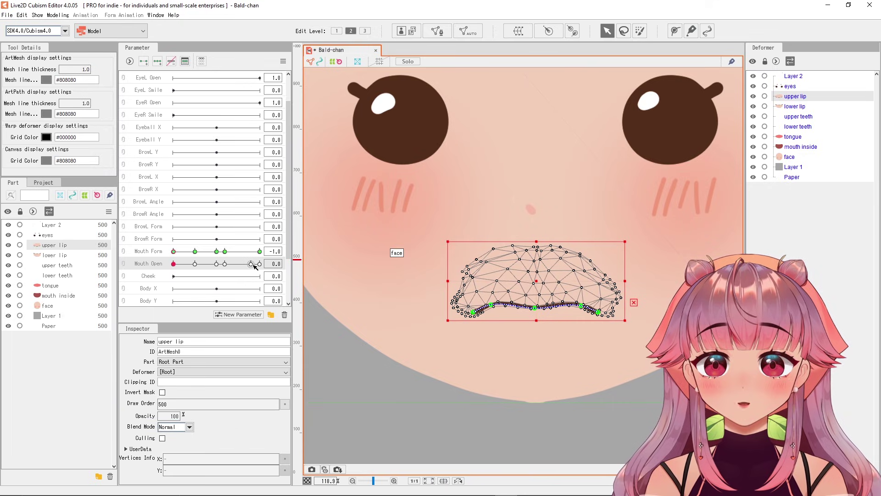
mouse_move(273, 265)
click(216, 263)
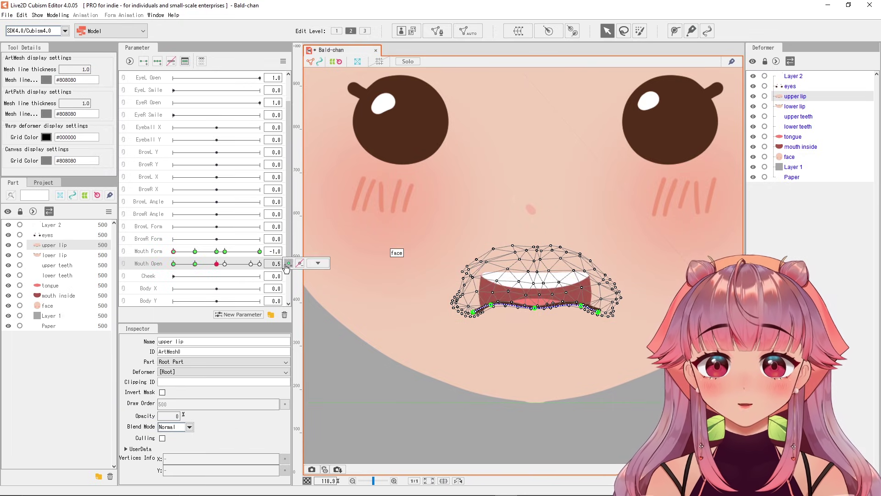
scroll(286, 266, up, 4)
scroll(285, 267, up, 1)
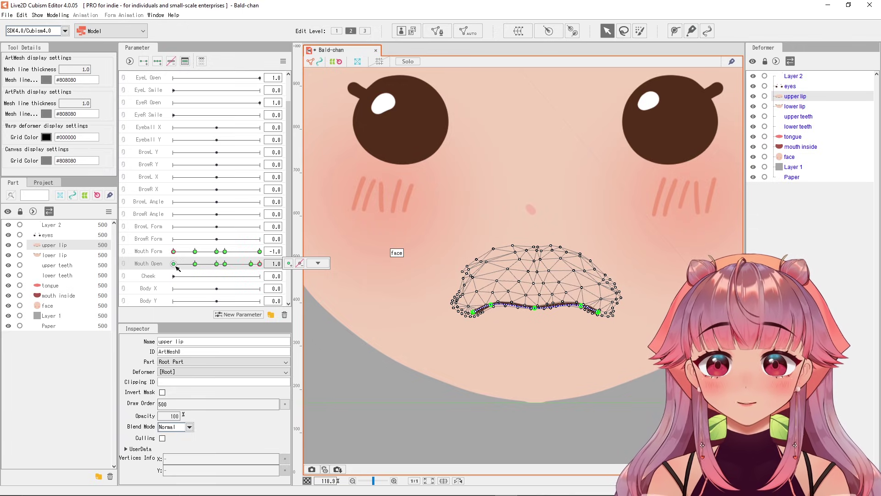
Step: Link Mouth Form and Mouth Open into one combined parameter grid and sweep through its key combinations
click(146, 253)
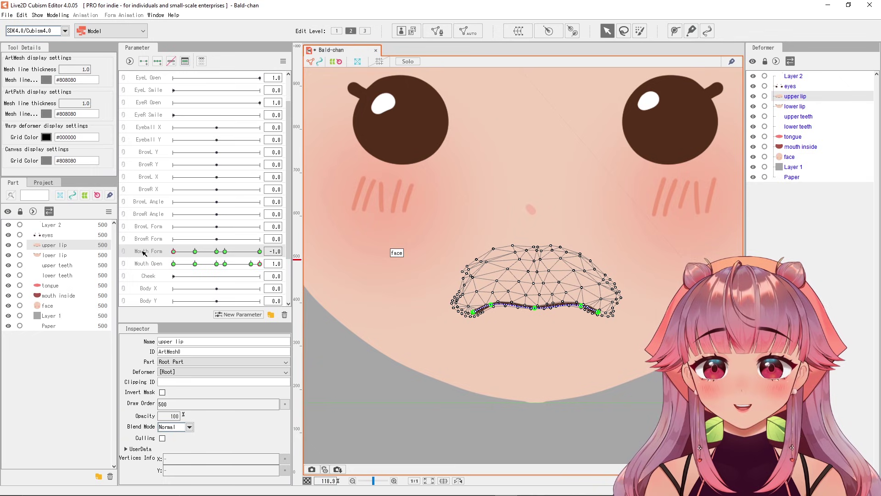
click(124, 252)
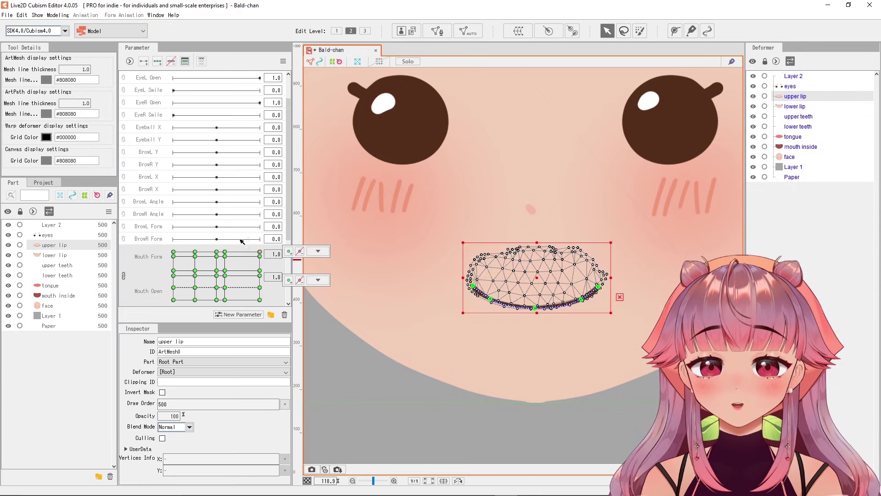
drag(280, 313, 186, 239)
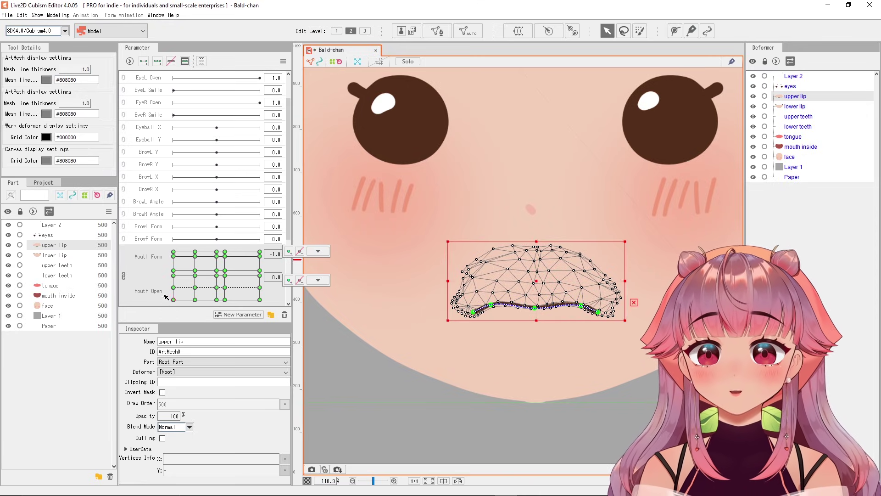
Step: Set the linked parameters to Mouth Form -1.0 and Mouth Open 1.0, and select the lower lip
drag(170, 291, 173, 252)
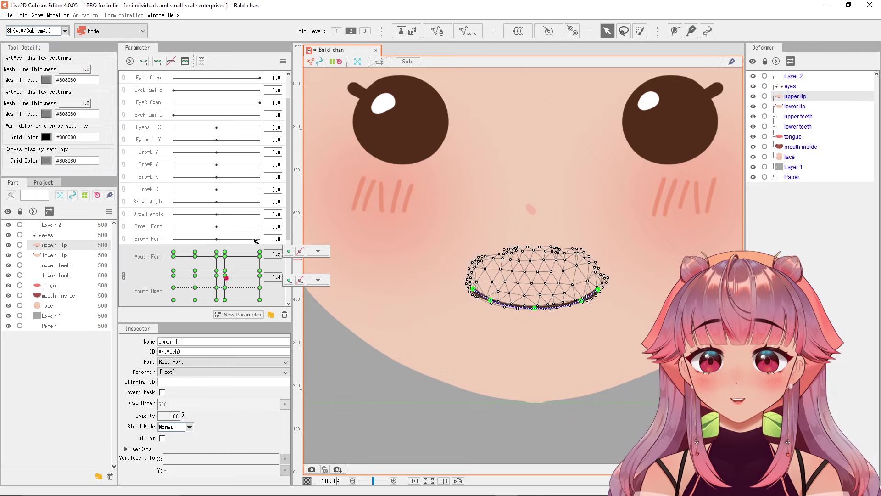
click(317, 280)
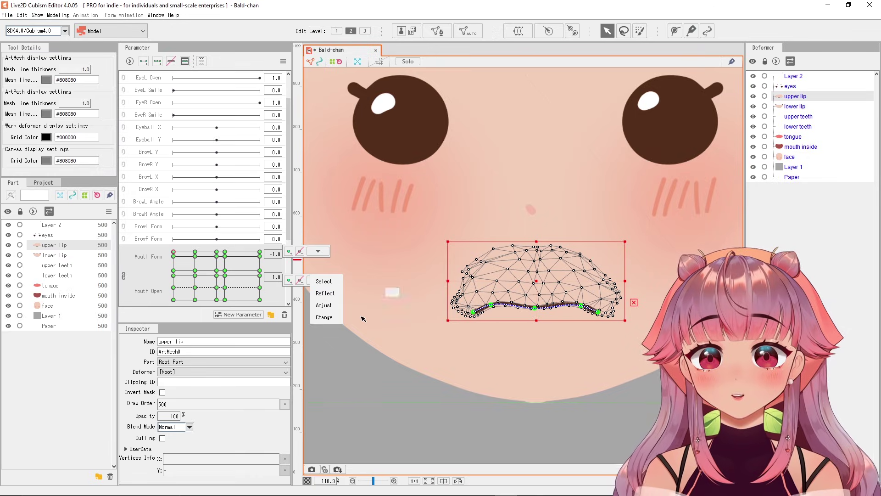
click(645, 311)
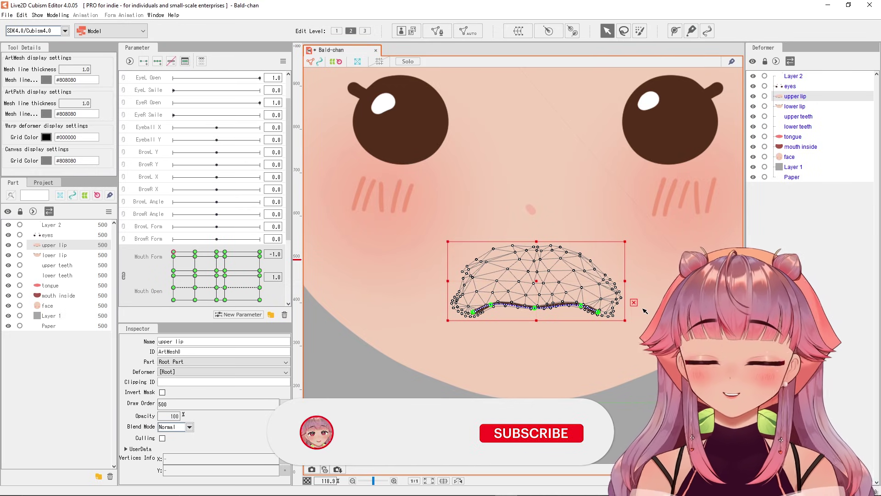
click(636, 350)
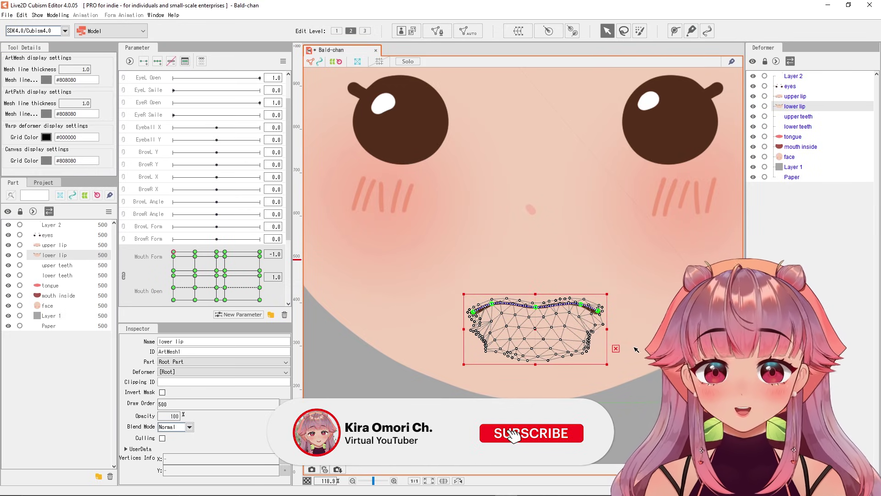